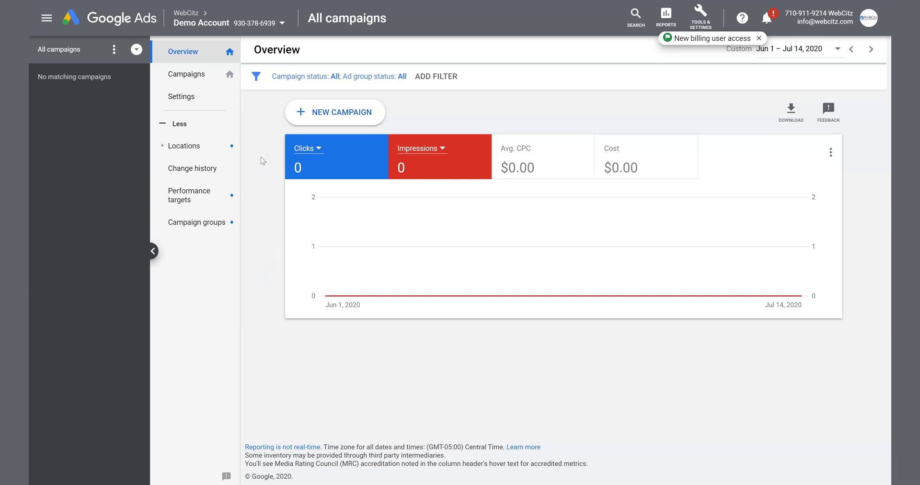
# - Start a new Search campaign without a goal's guidance and continue to its campaign settings
pyautogui.click(332, 113)
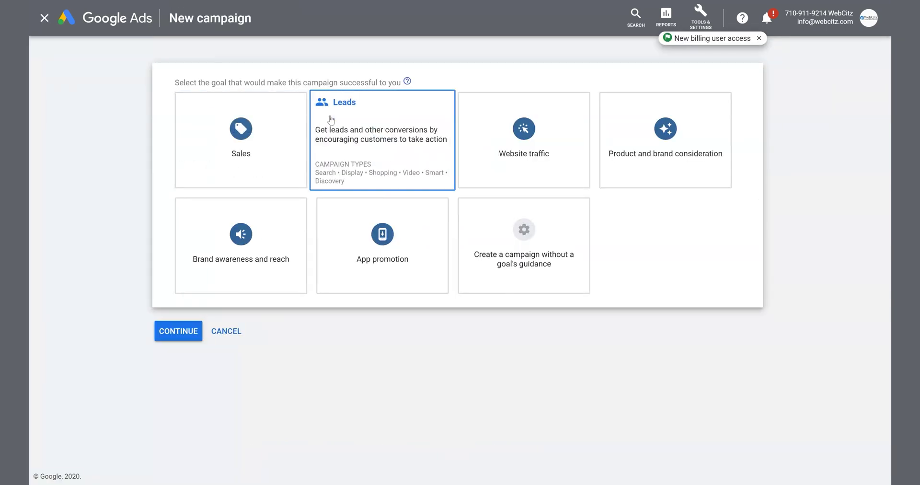
pyautogui.click(331, 218)
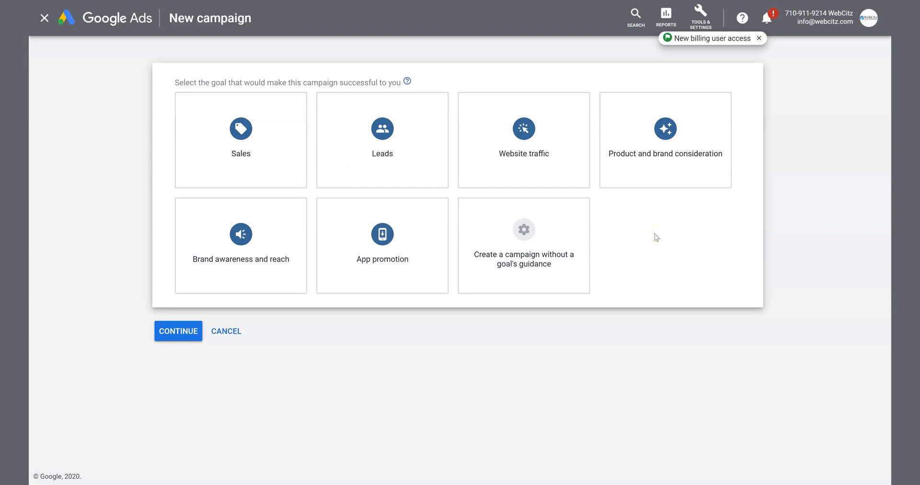
pyautogui.click(559, 240)
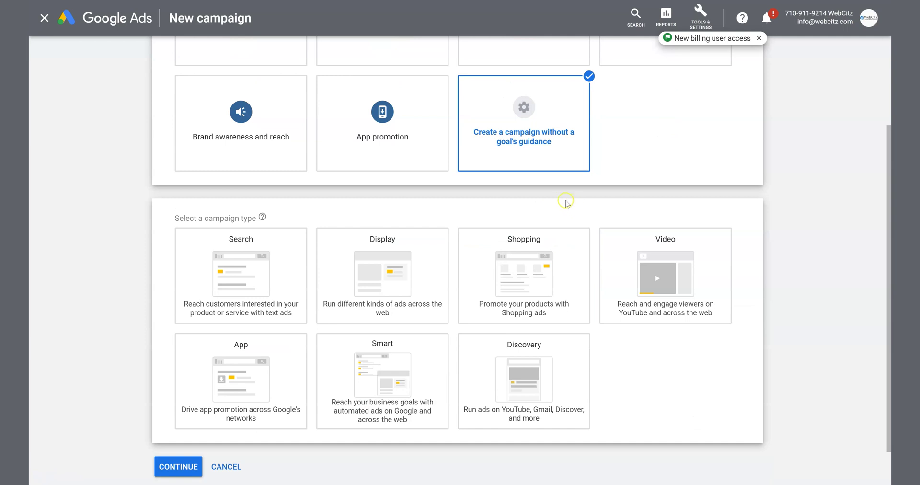
pyautogui.scroll(3, 564, 201)
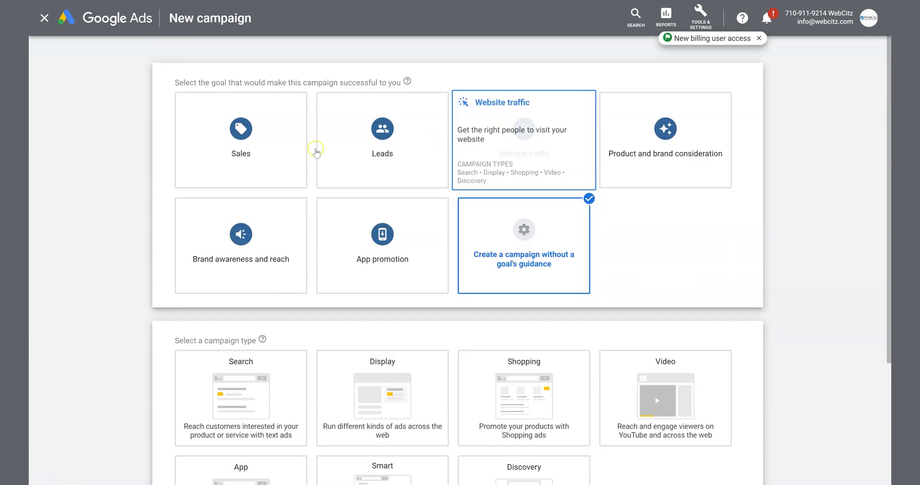
pyautogui.scroll(-3, 264, 287)
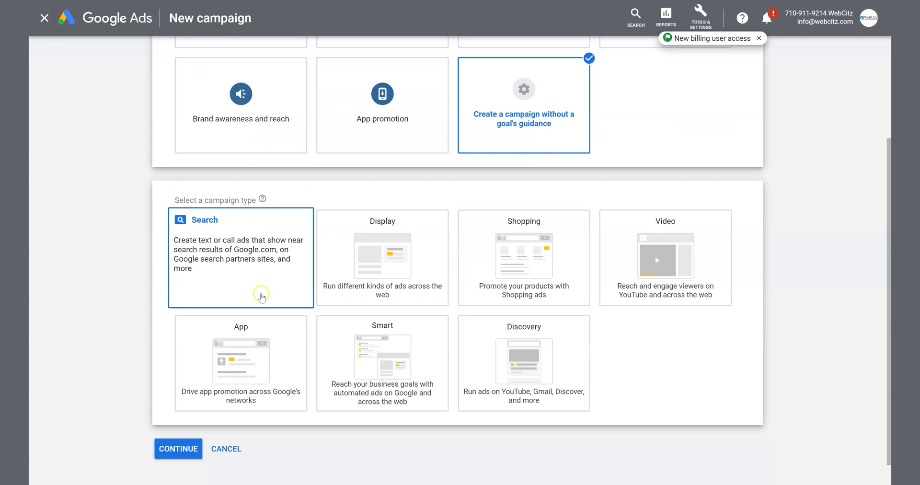
pyautogui.click(212, 273)
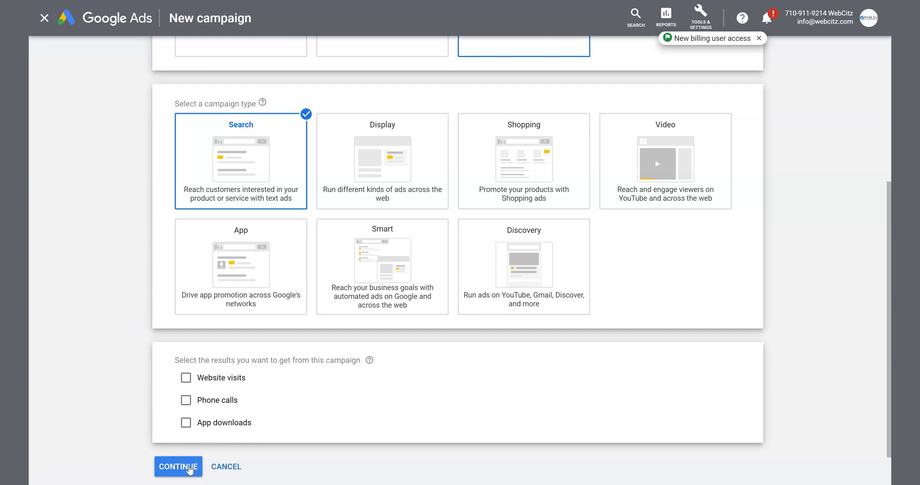
pyautogui.click(189, 470)
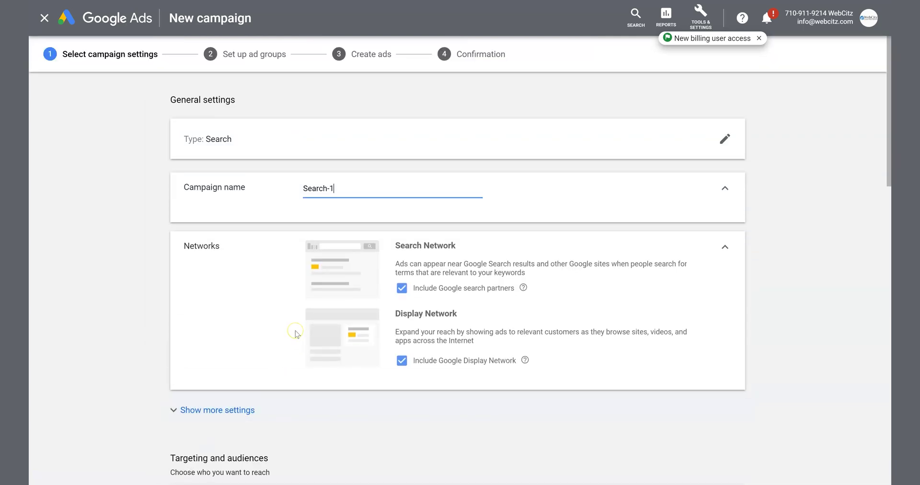
# - Name the campaign Roofing and exclude the Google Display Network from its networks
pyautogui.hotkey('ctrl', 'a')
pyautogui.write('Roofing')
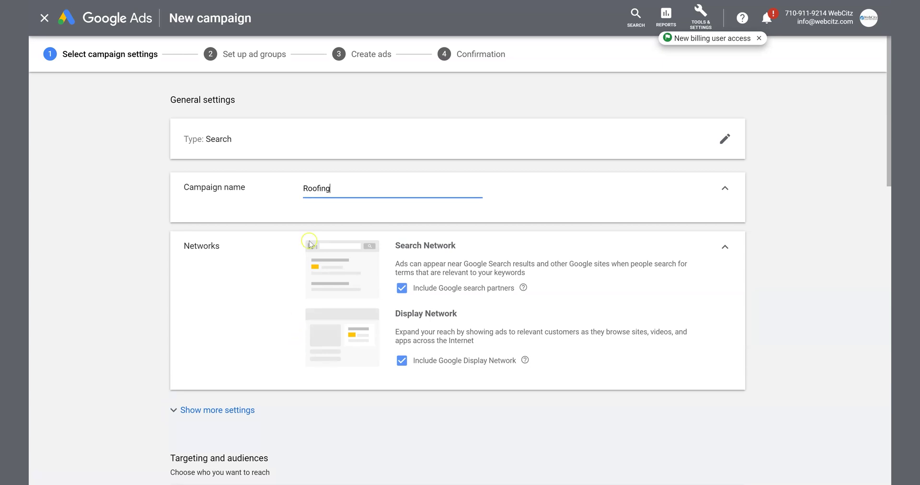
pyautogui.click(389, 220)
pyautogui.click(384, 208)
pyautogui.doubleClick(321, 189)
pyautogui.click(473, 366)
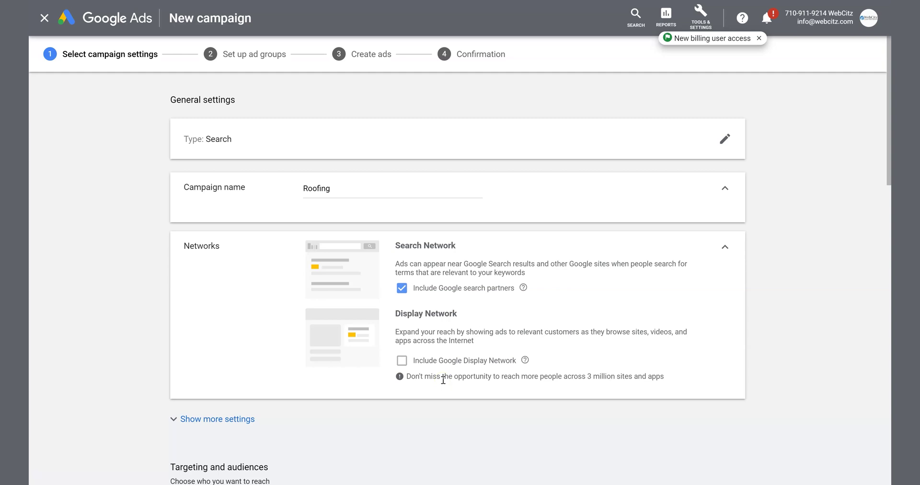
# - Expand the additional general settings to examine the dates, campaign URL options and Dynamic Search Ads setting
pyautogui.scroll(-3, 211, 390)
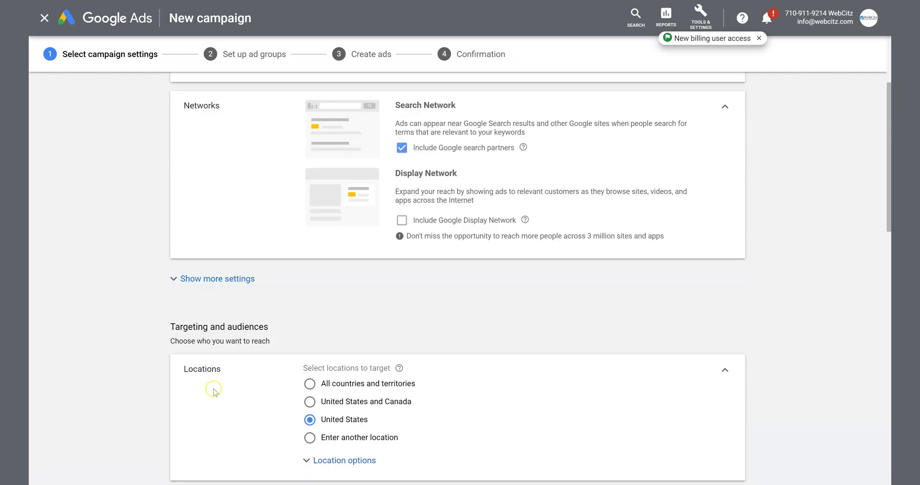
pyautogui.click(221, 280)
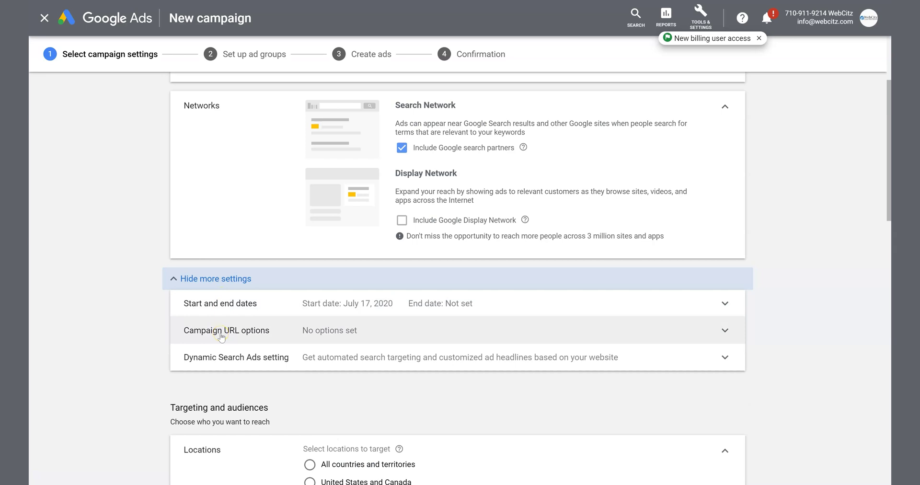
pyautogui.scroll(-3, 222, 337)
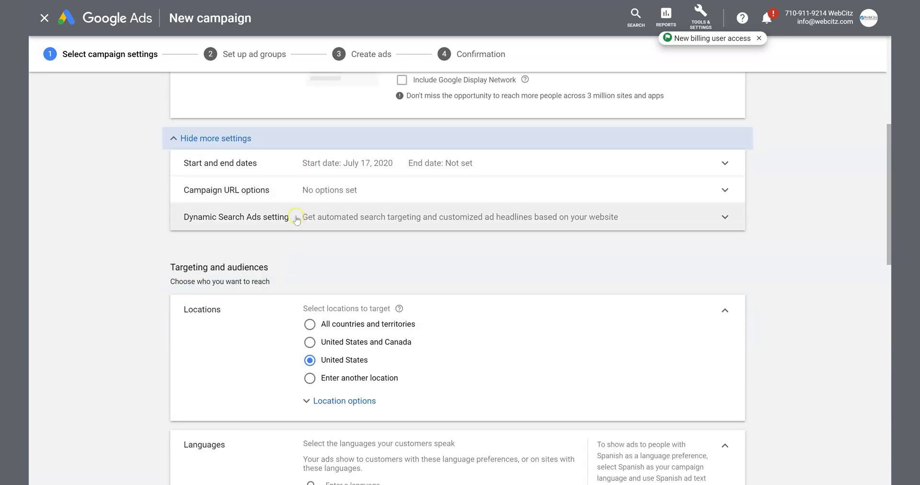
# - Switch location targeting to another location and target the city of Chicago, Illinois, United States
pyautogui.scroll(-3, 294, 288)
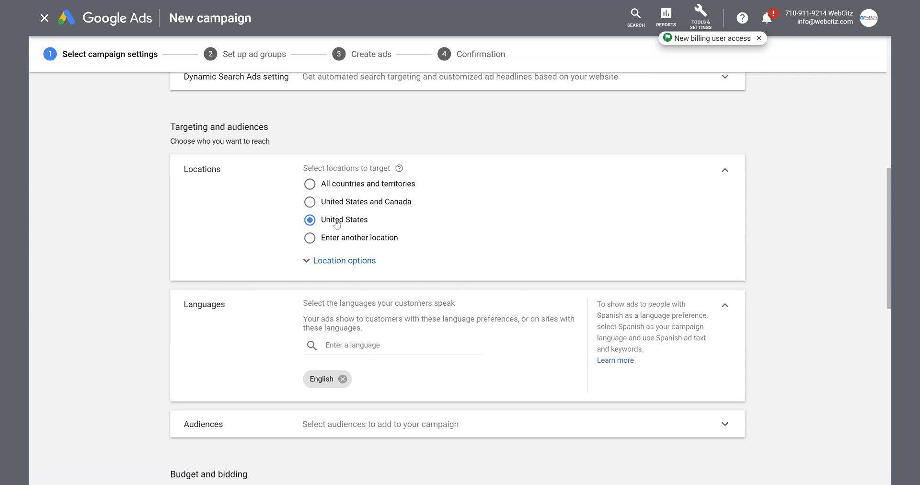
pyautogui.click(334, 240)
pyautogui.click(358, 264)
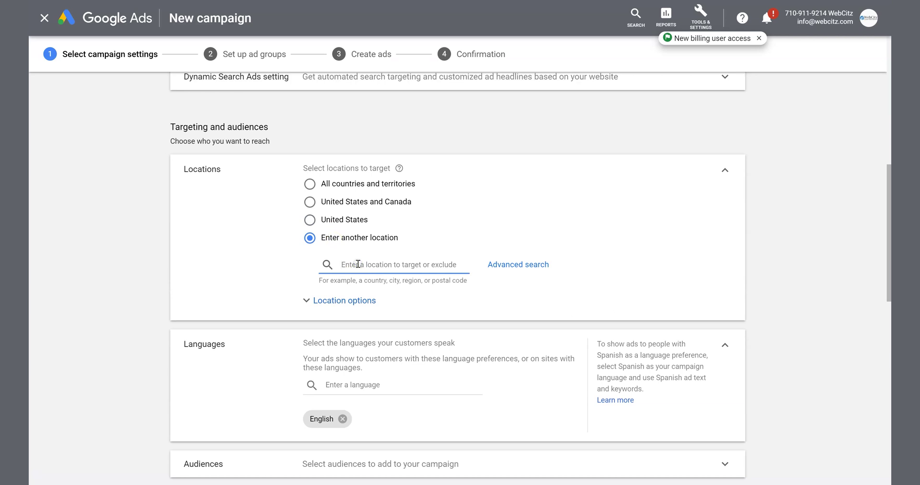
pyautogui.write('Chicago')
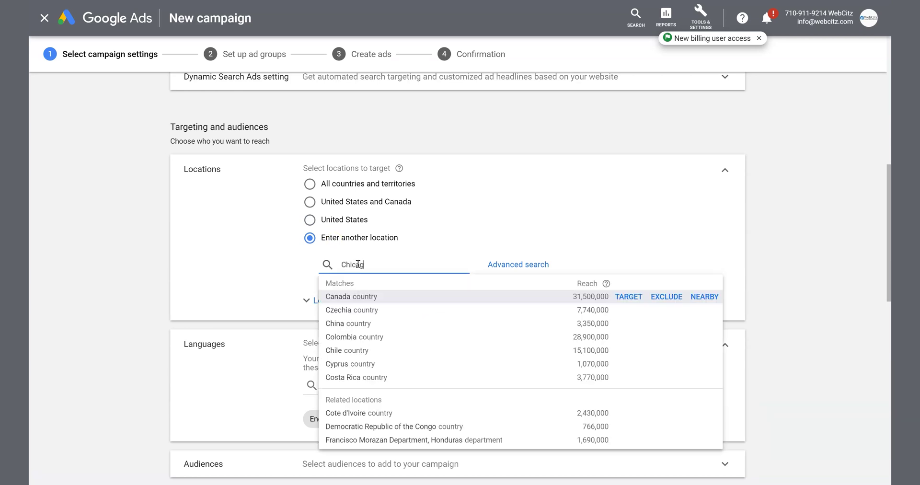
pyautogui.click(379, 170)
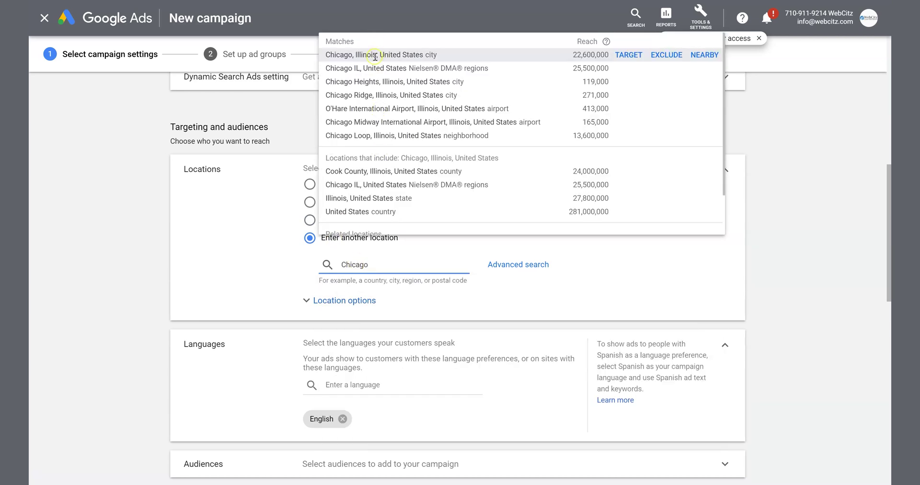
pyautogui.click(627, 55)
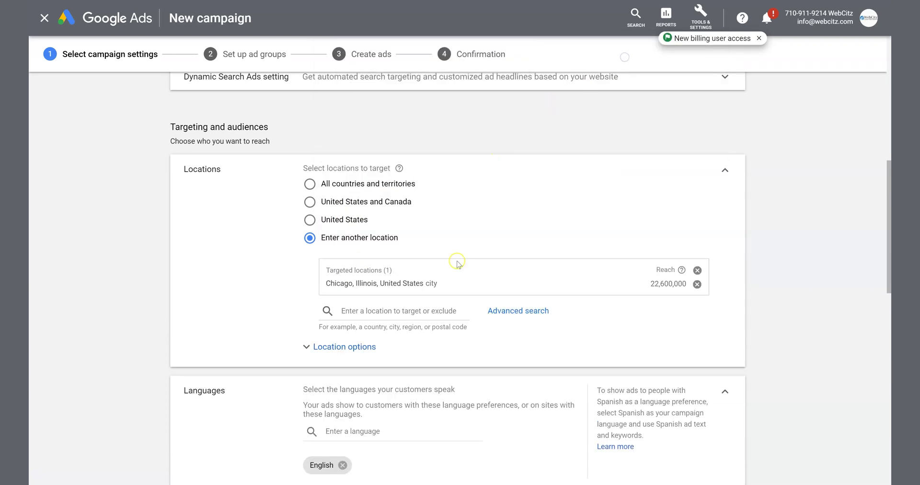
# - Set the location target option to people in or regularly in your targeted locations
pyautogui.click(359, 361)
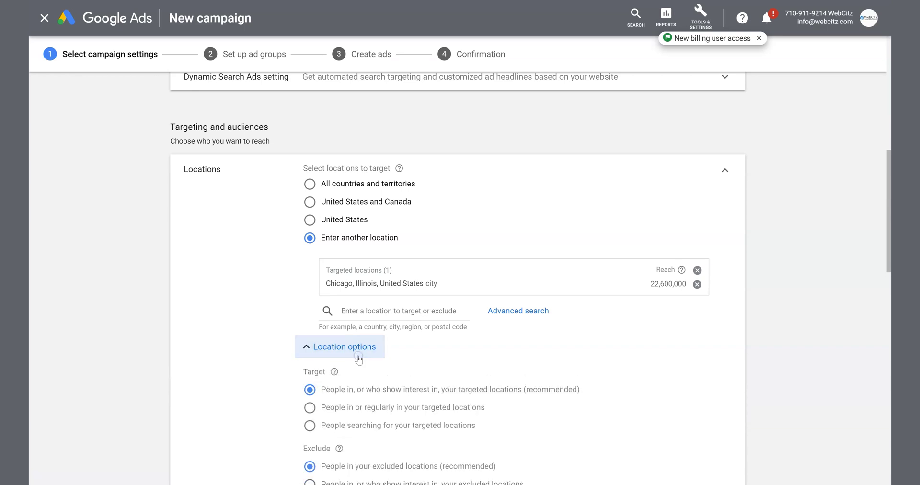
pyautogui.scroll(-3, 360, 282)
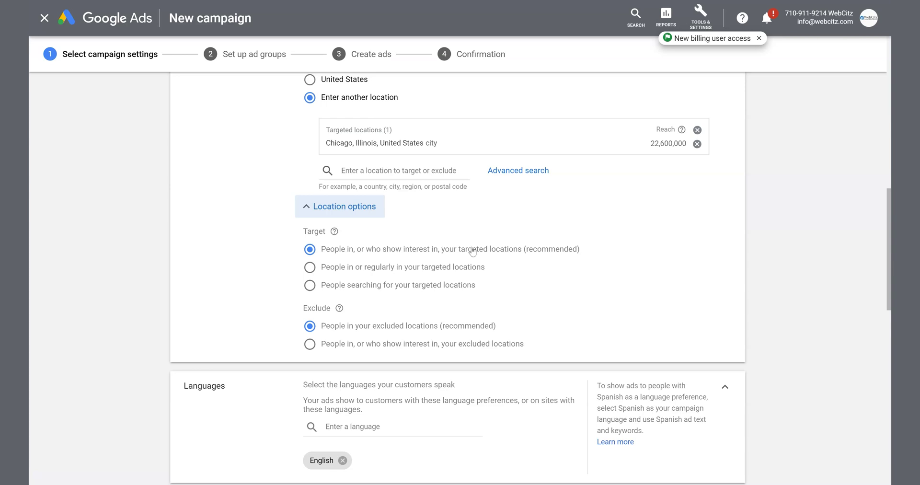
pyautogui.click(366, 268)
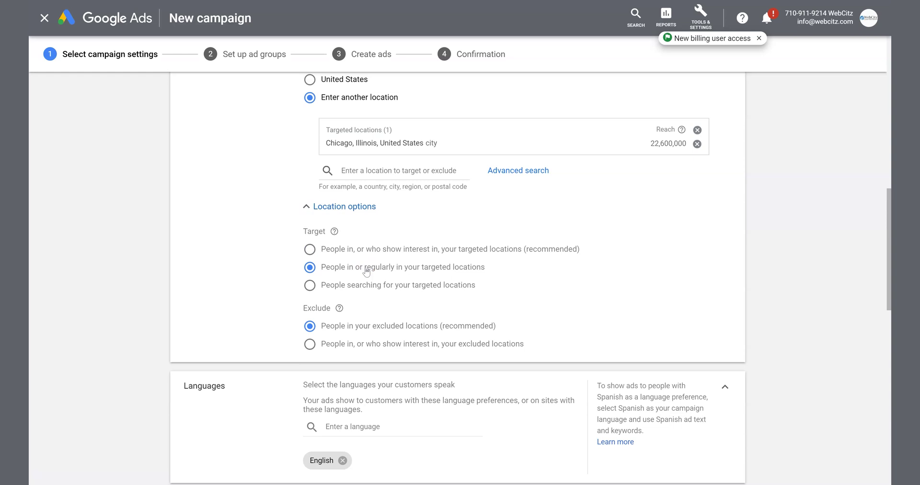
# - Set the average daily budget to $25 and choose Clicks as the bidding focus
pyautogui.scroll(-3, 367, 316)
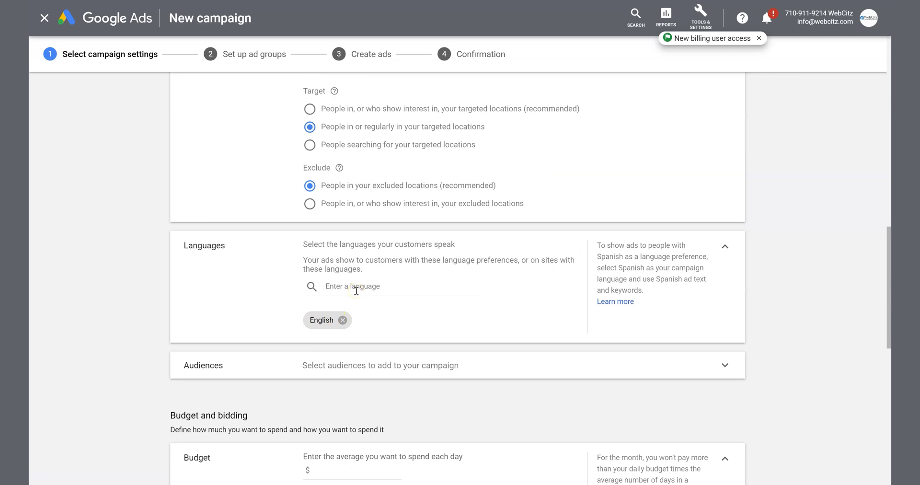
pyautogui.scroll(-3, 356, 291)
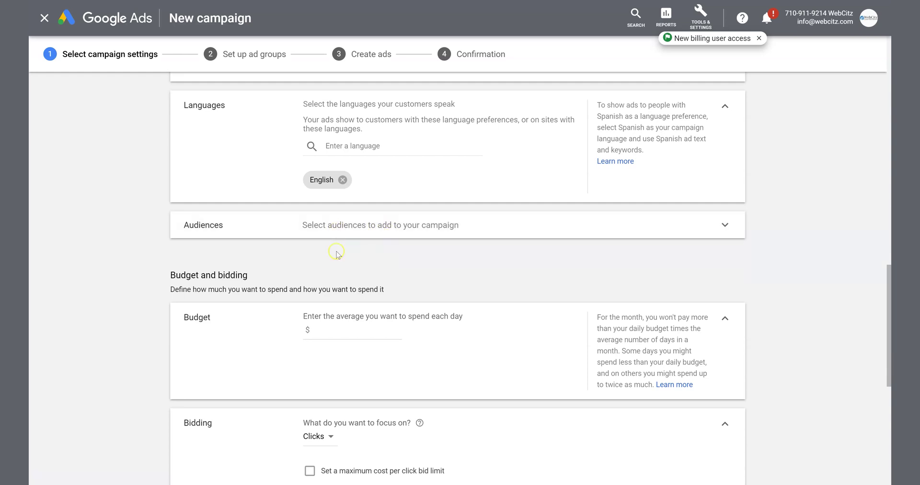
pyautogui.scroll(-3, 339, 254)
pyautogui.click(344, 196)
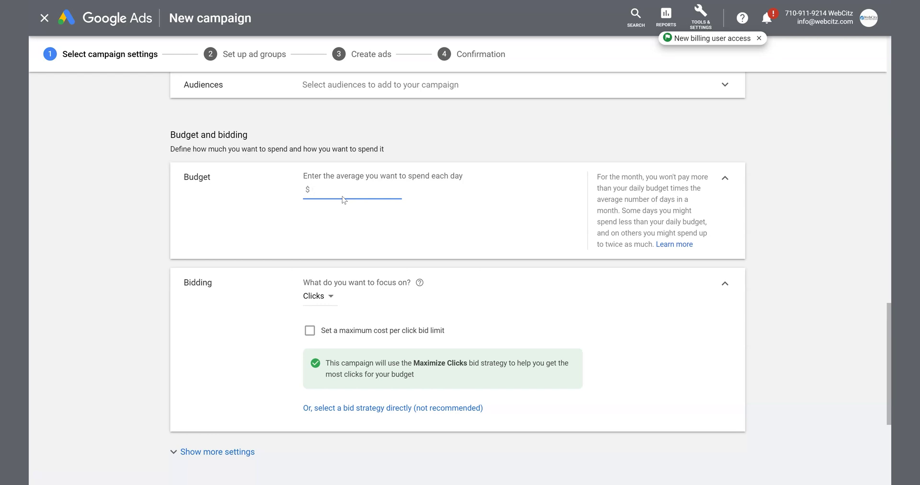
pyautogui.write('25')
pyautogui.click(327, 296)
pyautogui.click(328, 297)
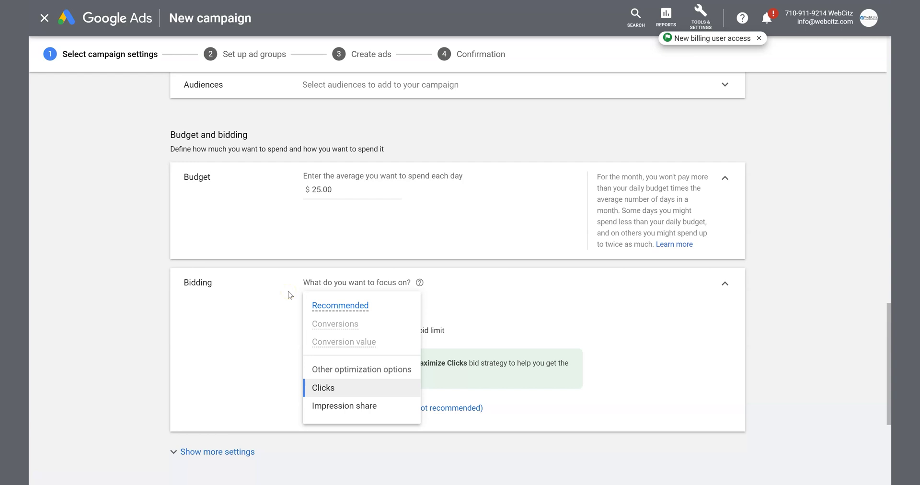
pyautogui.moveTo(335, 340)
pyautogui.click(337, 389)
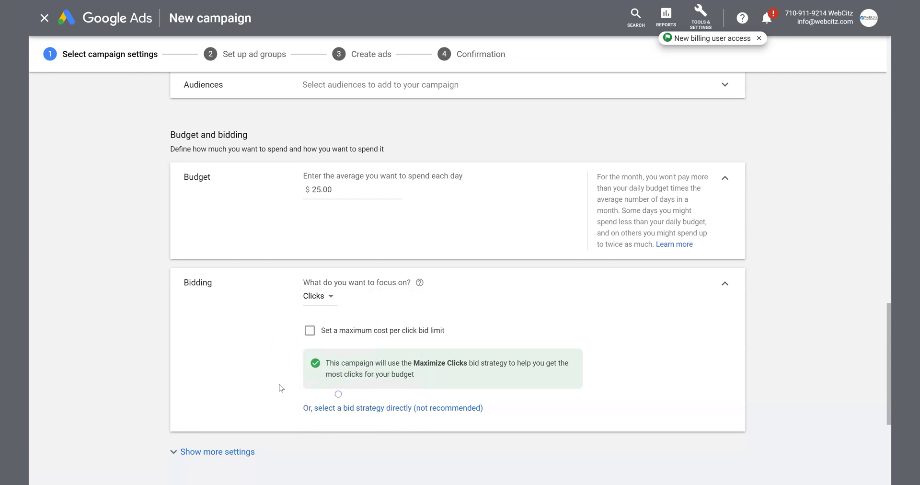
# - Expand the additional bidding settings and the ad rotation options, then save the campaign settings and continue
pyautogui.scroll(-3, 209, 362)
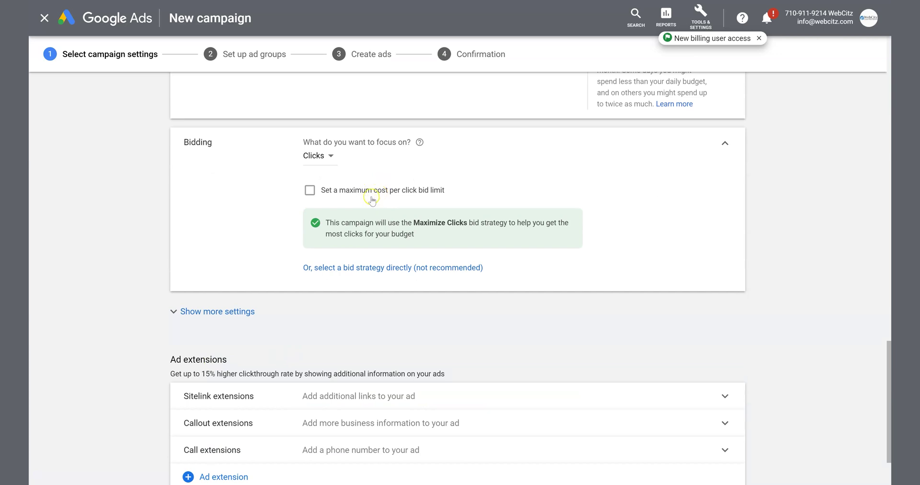
pyautogui.scroll(-2, 253, 239)
pyautogui.click(239, 230)
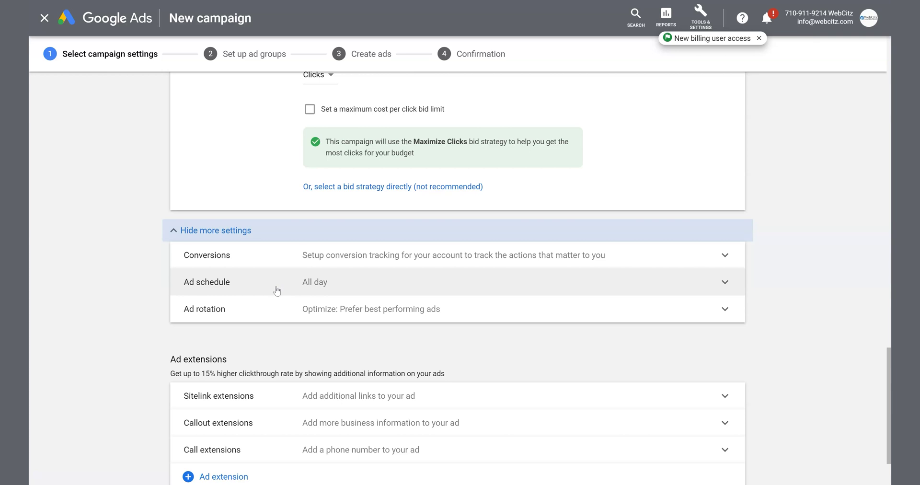
pyautogui.click(302, 316)
pyautogui.scroll(-3, 383, 354)
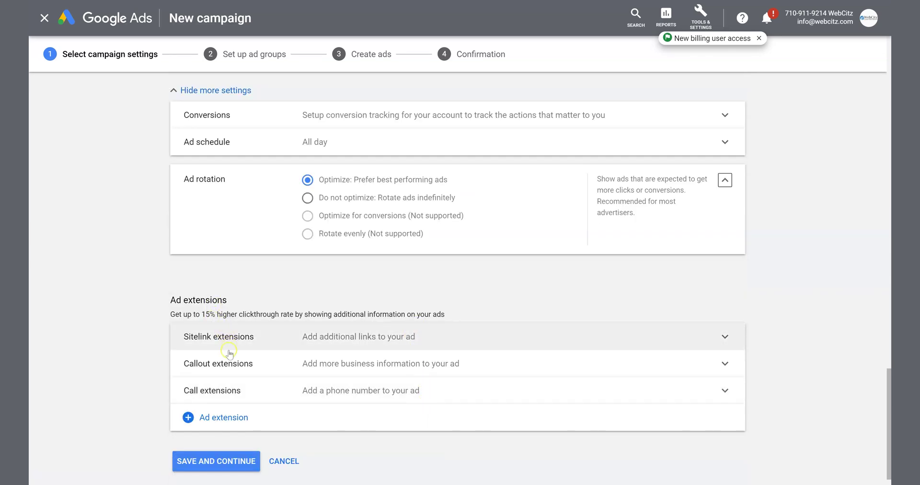
pyautogui.click(239, 463)
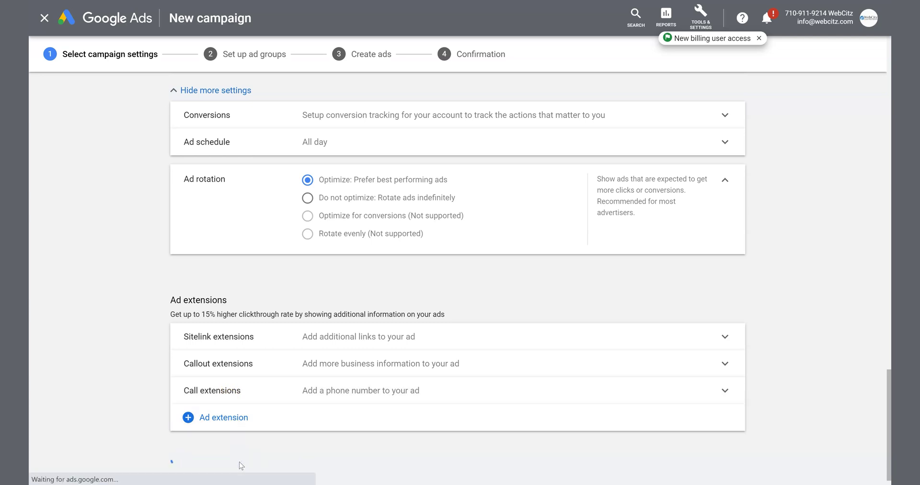